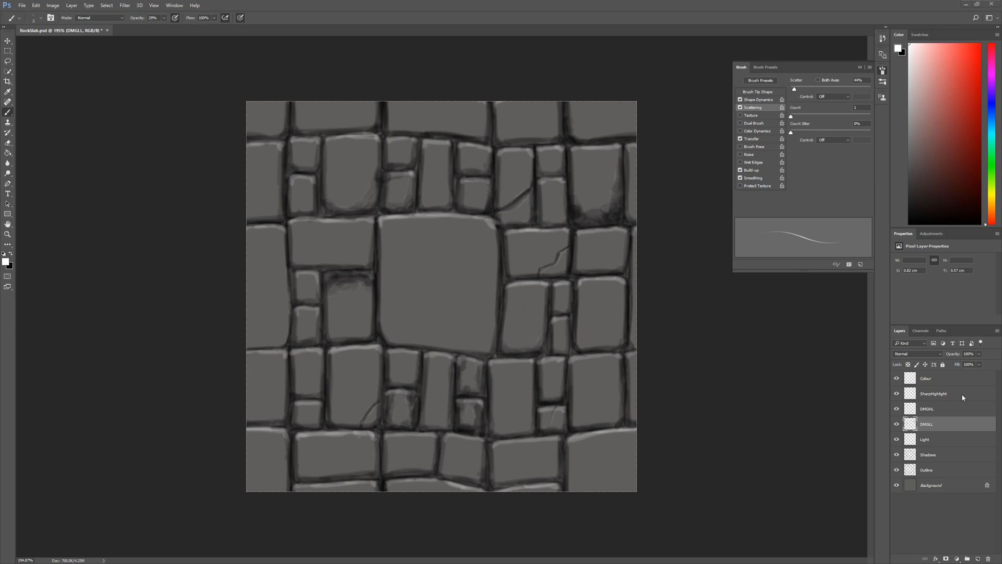
Add a new layer directly above the Background layer and name it CloudLayer
{"action": "left_click", "coordinate": [934, 412]}
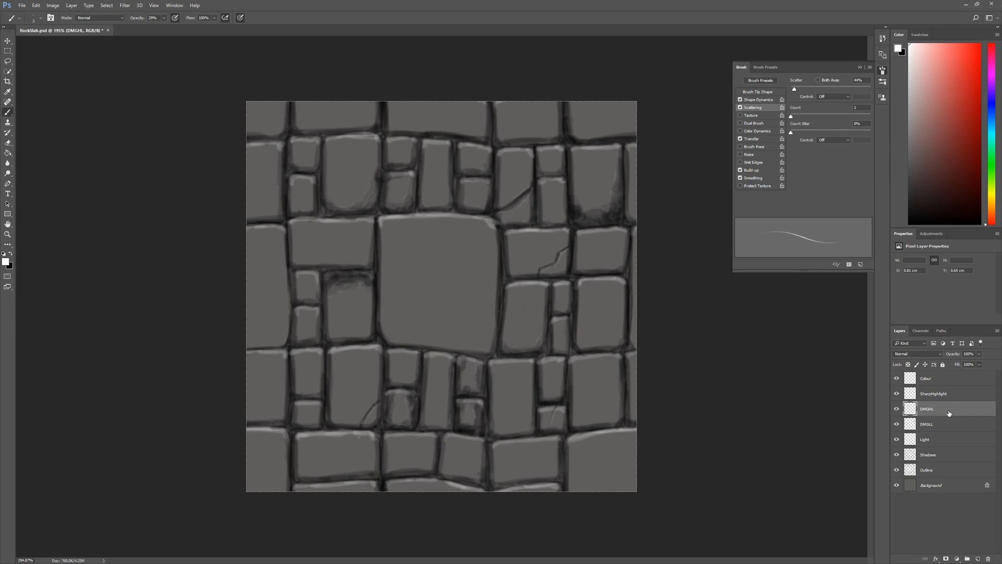
{"action": "left_click", "coordinate": [929, 484]}
{"action": "left_click", "coordinate": [978, 559]}
{"action": "double_click", "coordinate": [932, 485]}
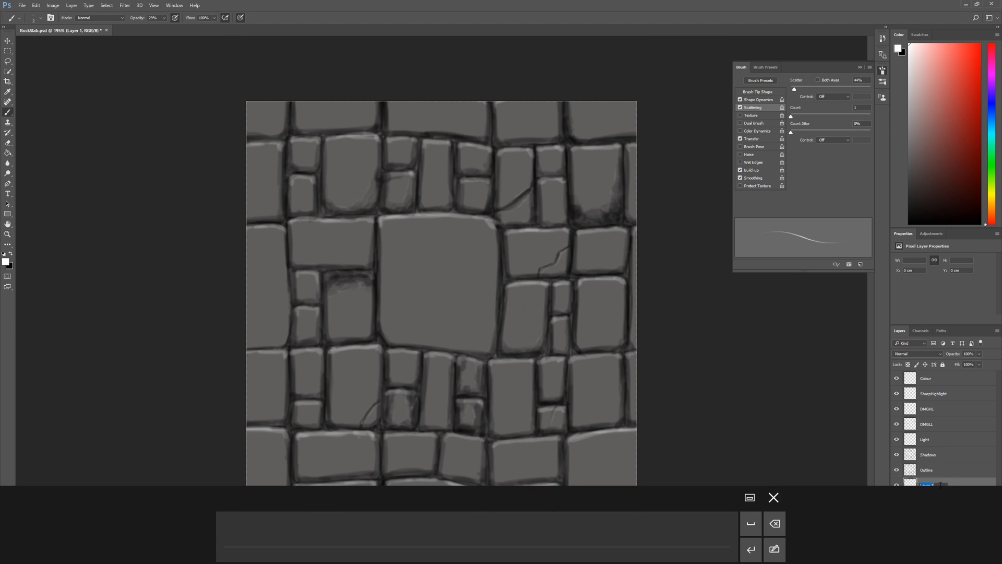
{"action": "type", "text": "Clo"}
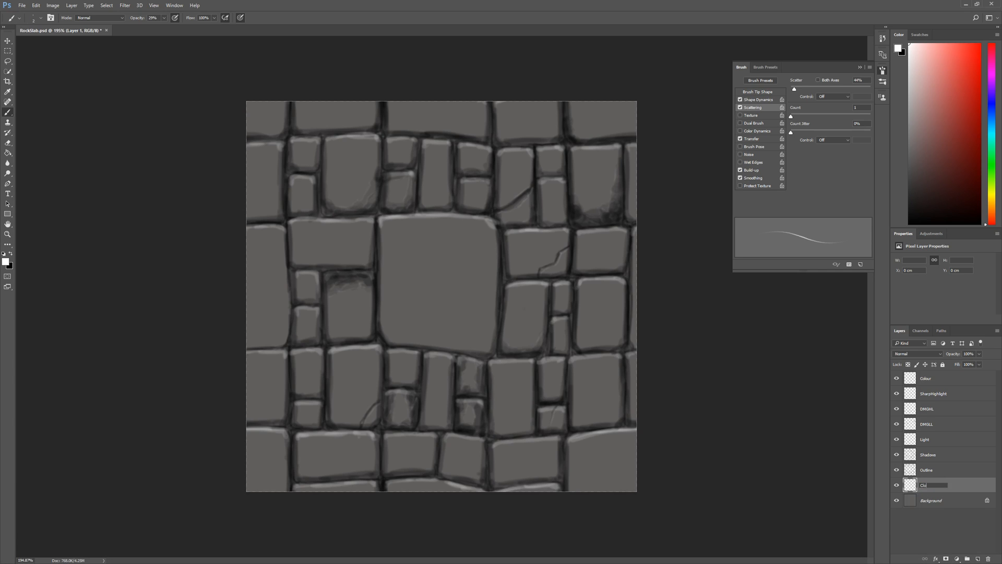
{"action": "type", "text": "udLayer"}
{"action": "key", "text": "Return"}
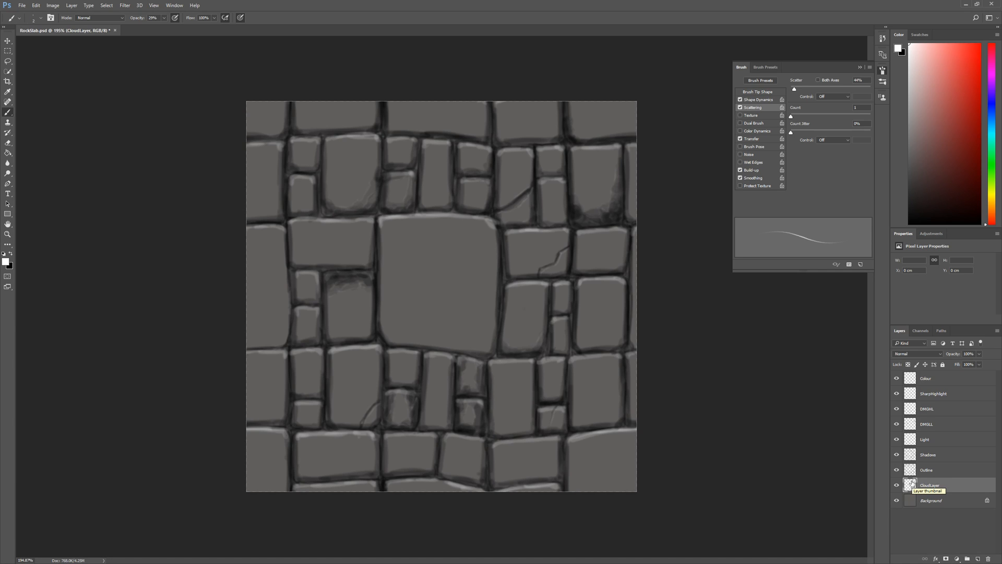
Make black the foreground colour, fill CloudLayer with it and render Difference Clouds on the layer
{"action": "left_click", "coordinate": [11, 252]}
{"action": "left_click", "coordinate": [9, 153]}
{"action": "left_click", "coordinate": [441, 358]}
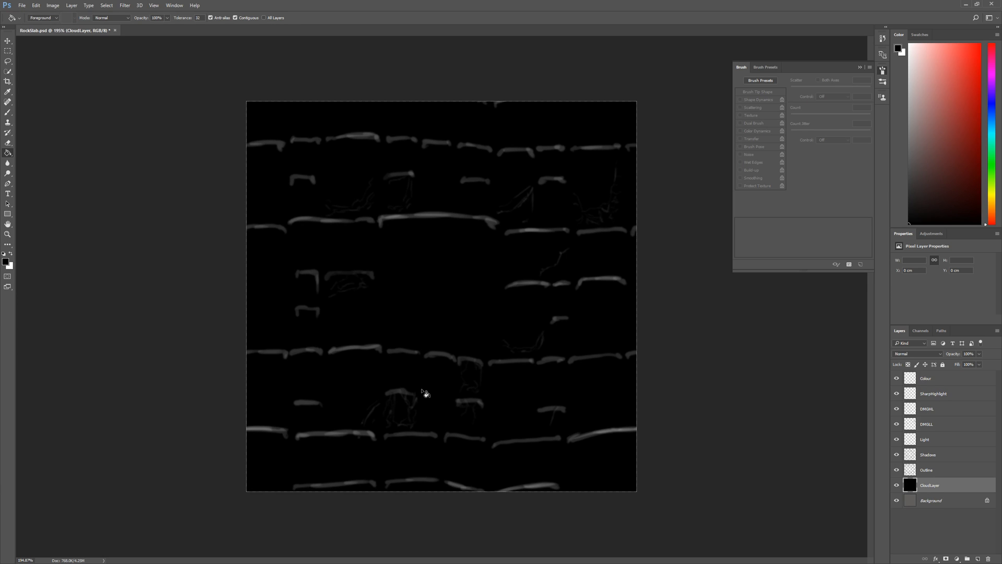
{"action": "left_click", "coordinate": [125, 5]}
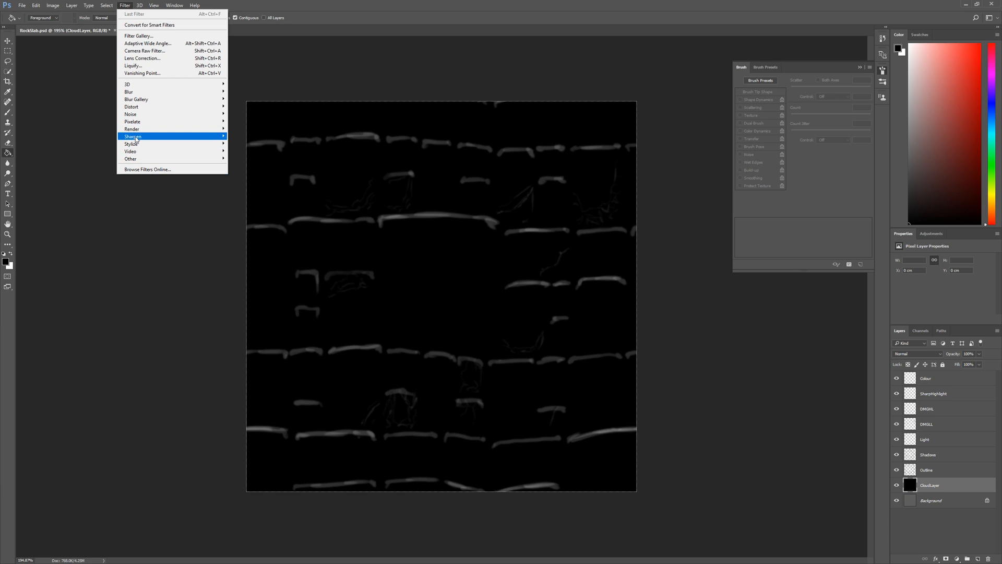
{"action": "mouse_move", "coordinate": [130, 135]}
{"action": "left_click", "coordinate": [79, 162]}
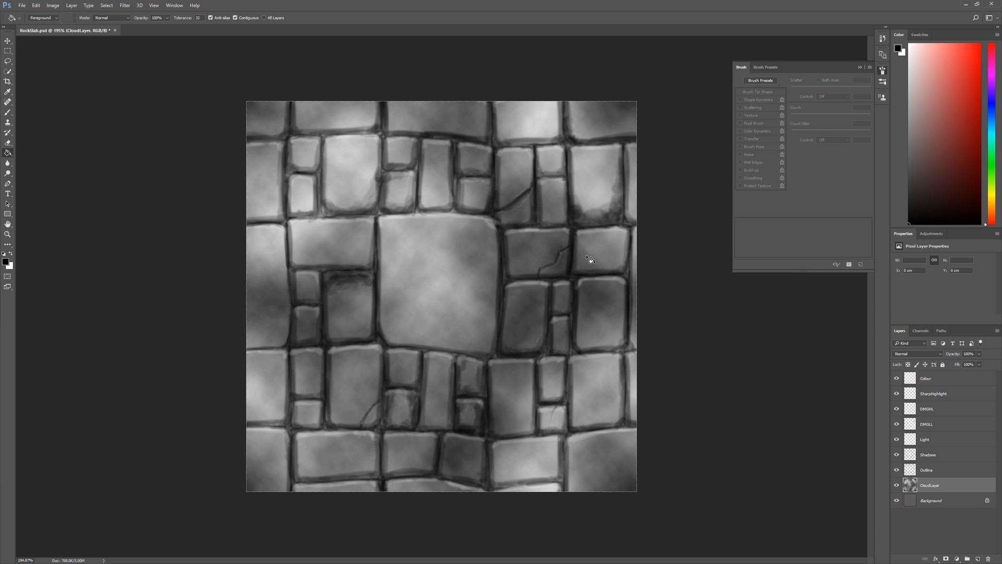
Reapply the Difference Clouds filter to CloudLayer many times to build up a detailed, high-contrast cloud pattern
{"action": "left_click", "coordinate": [125, 6]}
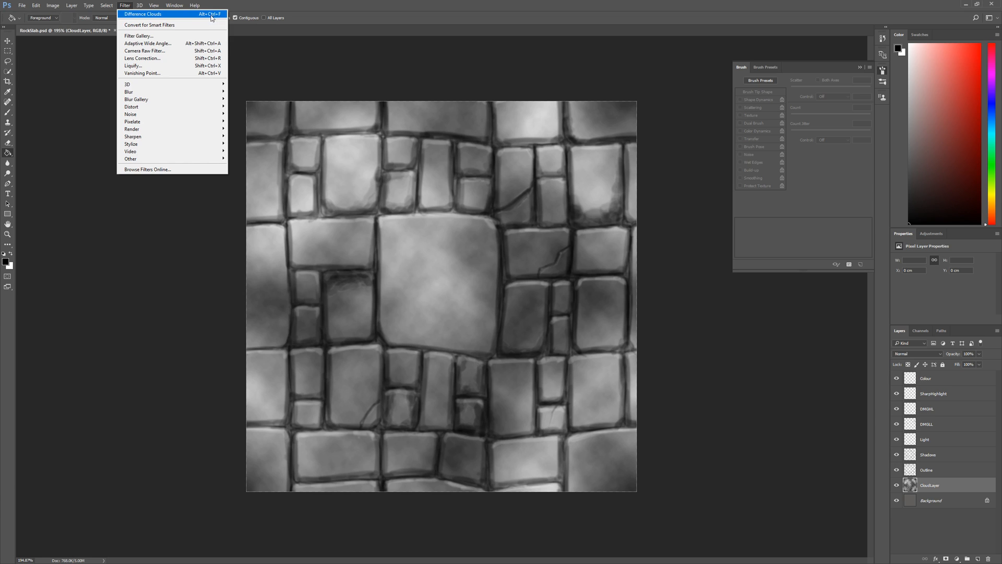
{"action": "left_click", "coordinate": [186, 259]}
{"action": "key", "text": "ctrl+f"}
{"action": "key", "text": "ctrl+f"}
{"action": "key", "text": "ctrl+f"}
{"action": "key", "text": "ctrl+f"}
{"action": "key", "text": "ctrl+f"}
{"action": "key", "text": "ctrl+f"}
{"action": "key", "text": "ctrl+f"}
{"action": "key", "text": "ctrl+f"}
{"action": "key", "text": "ctrl+f"}
{"action": "key", "text": "ctrl+f"}
{"action": "key", "text": "ctrl+f"}
{"action": "key", "text": "ctrl+f"}
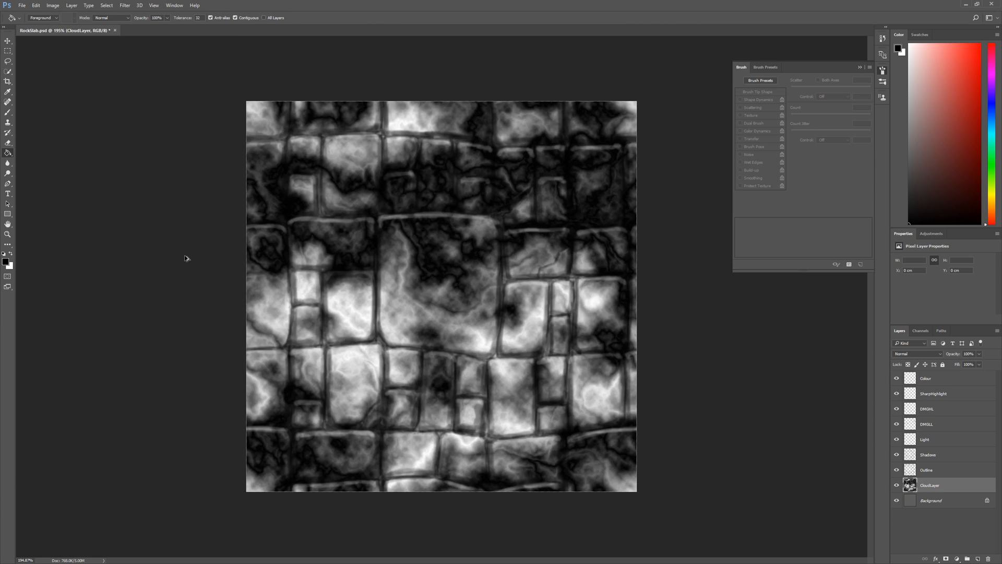
{"action": "key", "text": "ctrl+f"}
{"action": "key", "text": "ctrl+f"}
{"action": "key", "text": "ctrl+f"}
{"action": "key", "text": "ctrl+f"}
{"action": "key", "text": "ctrl+f"}
{"action": "key", "text": "ctrl+f"}
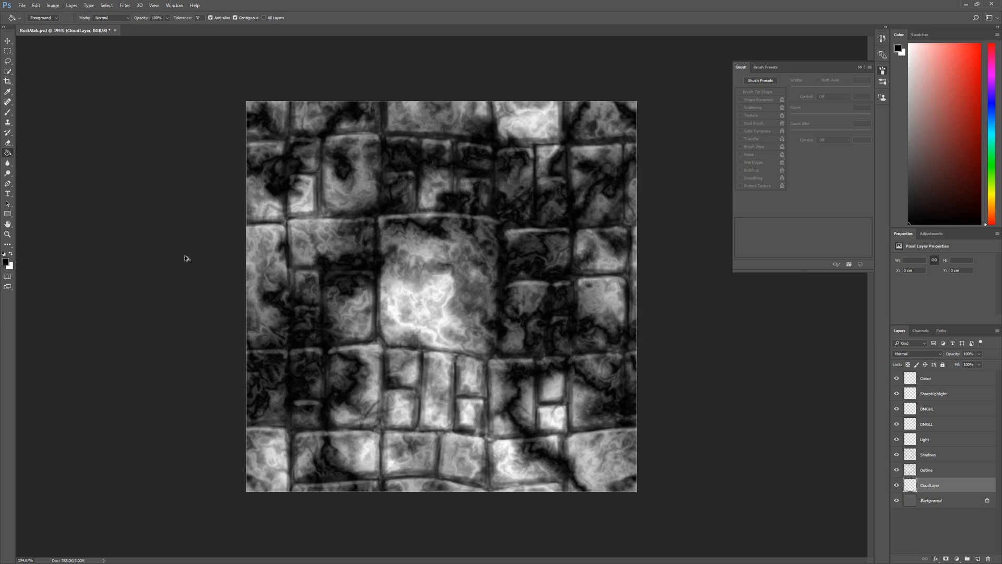
{"action": "key", "text": "ctrl+f"}
{"action": "key", "text": "ctrl+f"}
{"action": "key", "text": "ctrl+f"}
{"action": "key", "text": "ctrl+f"}
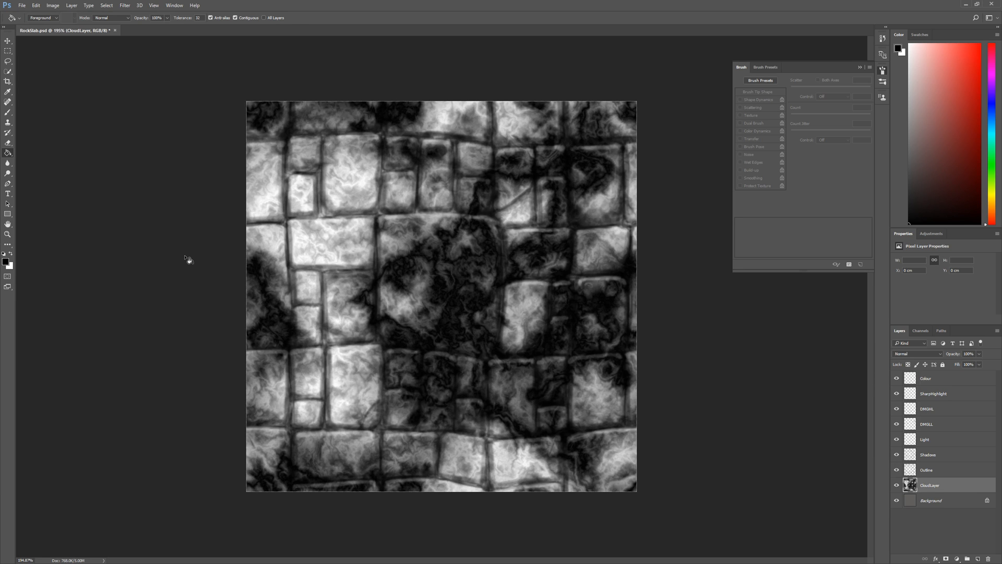
{"action": "key", "text": "ctrl+f"}
{"action": "key", "text": "ctrl+f"}
{"action": "key", "text": "ctrl+f"}
{"action": "key", "text": "ctrl+f"}
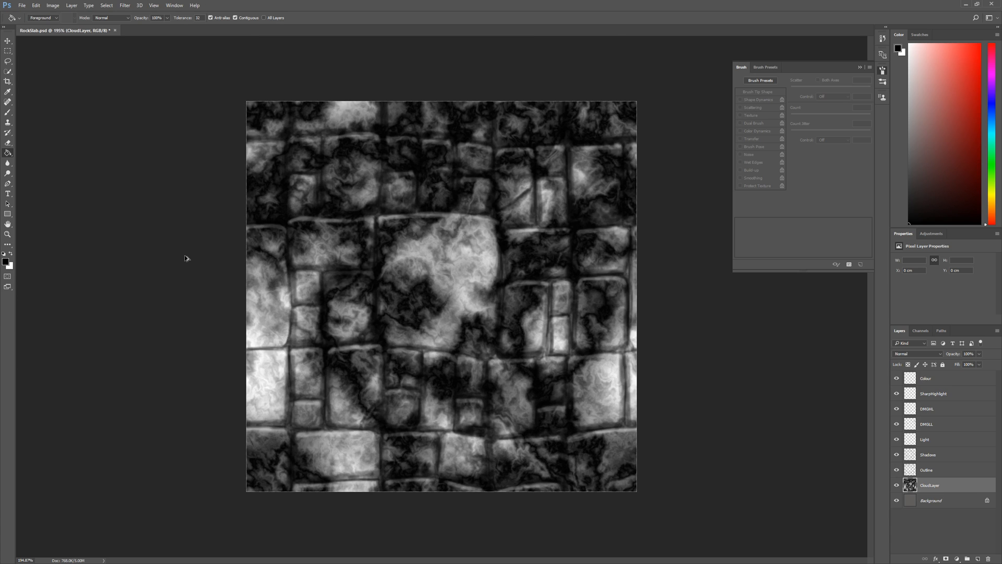
{"action": "key", "text": "ctrl+f"}
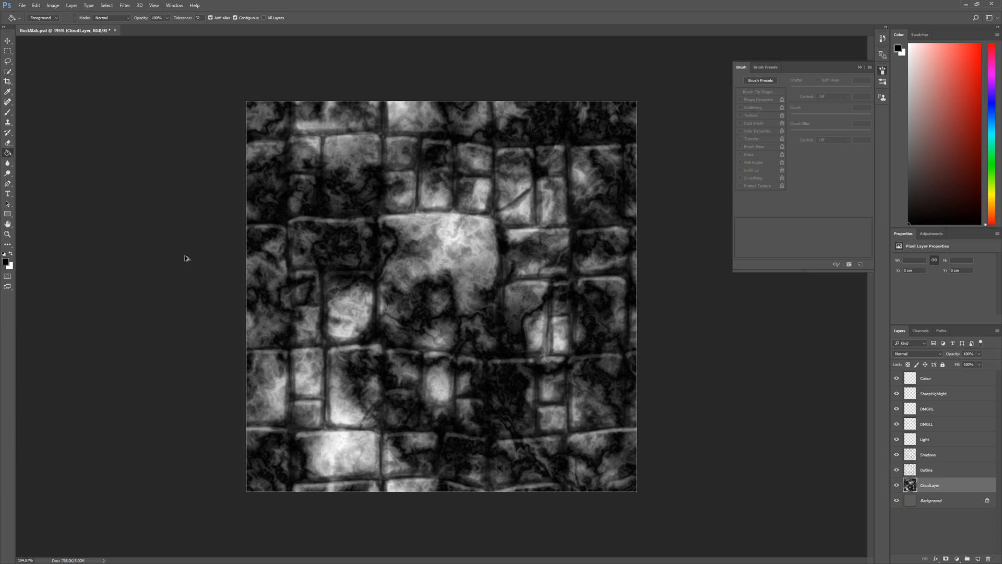
{"action": "key", "text": "ctrl+f"}
{"action": "key", "text": "ctrl+f"}
{"action": "key", "text": "ctrl+f"}
{"action": "key", "text": "ctrl+f"}
{"action": "key", "text": "ctrl+f"}
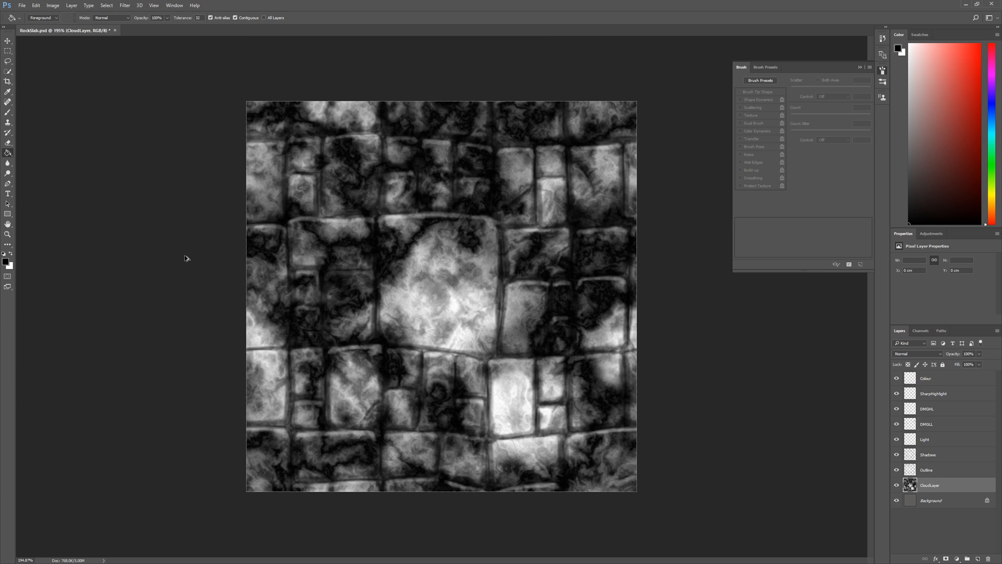
{"action": "key", "text": "ctrl+f"}
{"action": "key", "text": "ctrl+f"}
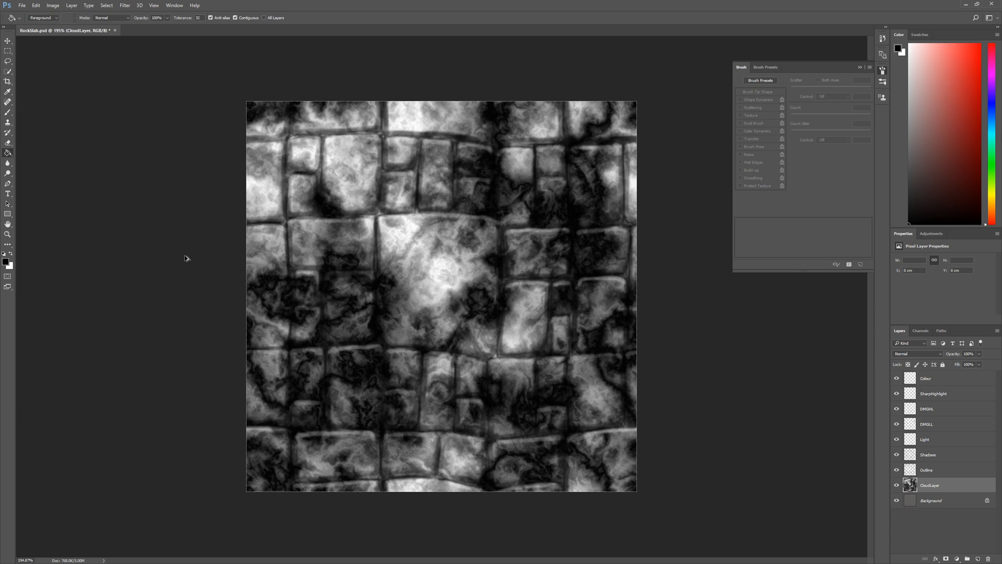
{"action": "key", "text": "ctrl+f"}
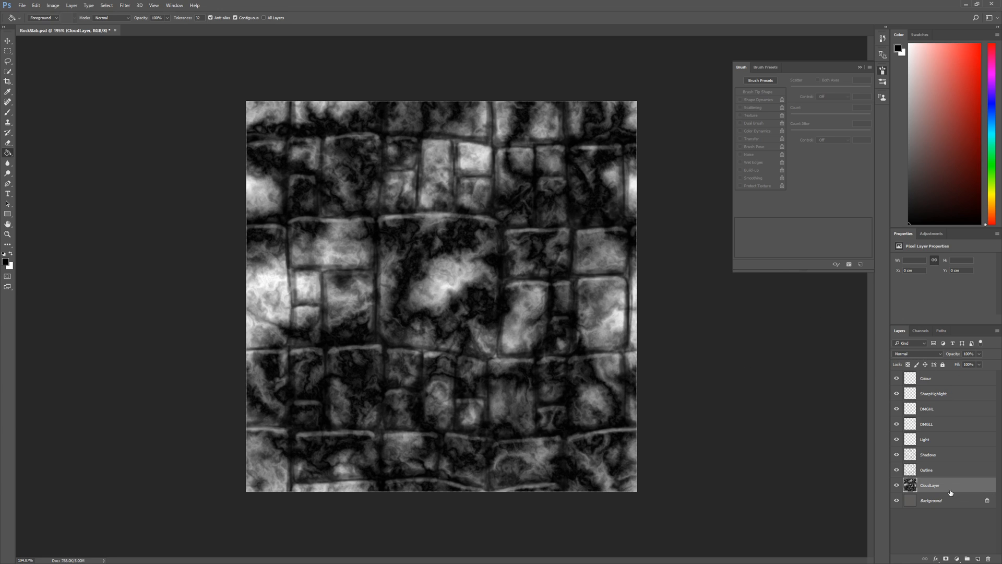
Set CloudLayer's blend mode to Multiply and its opacity to 20%
{"action": "left_click", "coordinate": [940, 355]}
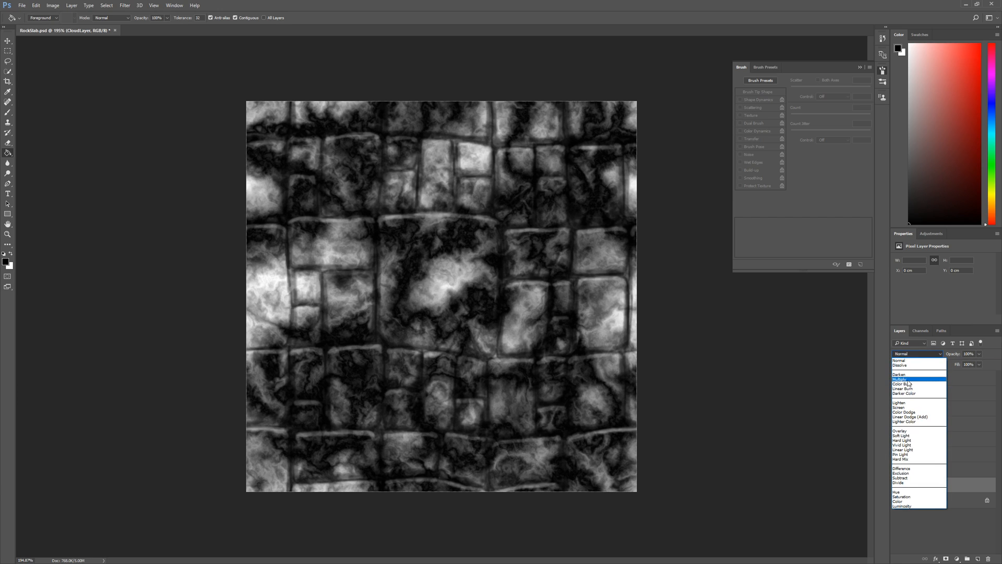
{"action": "left_click", "coordinate": [907, 382]}
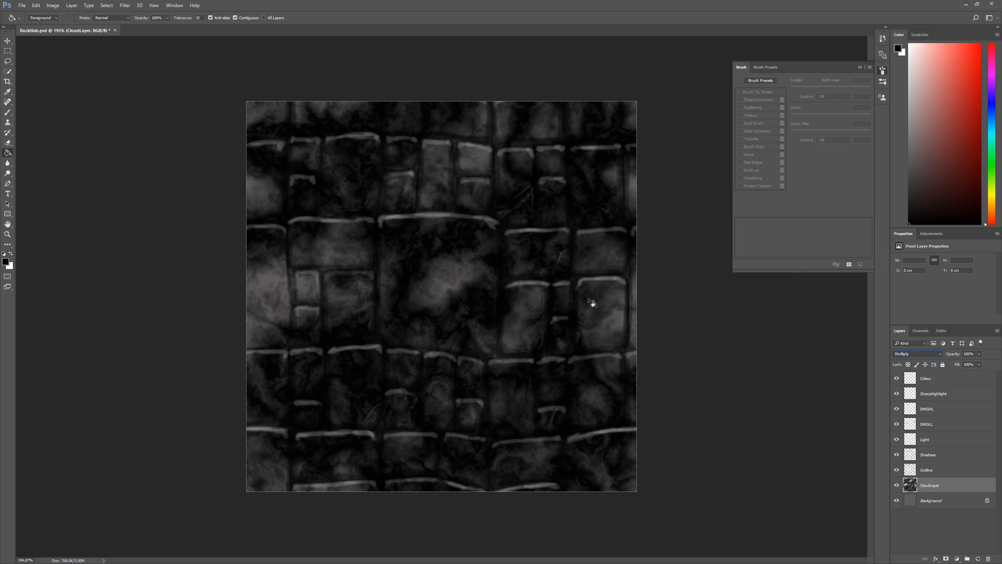
{"action": "left_click", "coordinate": [979, 354]}
{"action": "left_click_drag", "start_coordinate": [973, 365], "coordinate": [950, 363]}
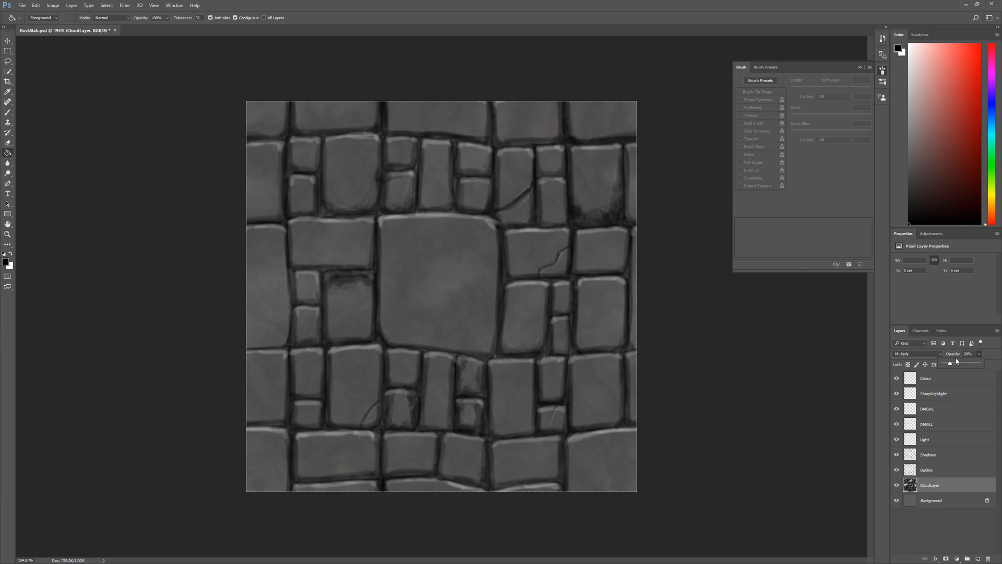
On the SharpHighlight layer, set up the Brush with scattering off, a 1 px size and 50% opacity
{"action": "left_click", "coordinate": [943, 396]}
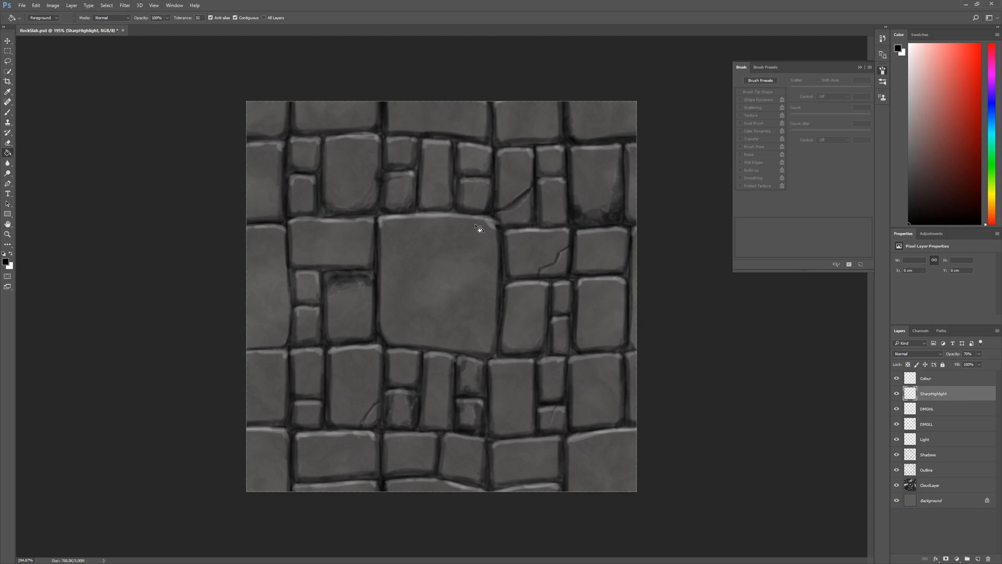
{"action": "left_click", "coordinate": [14, 114]}
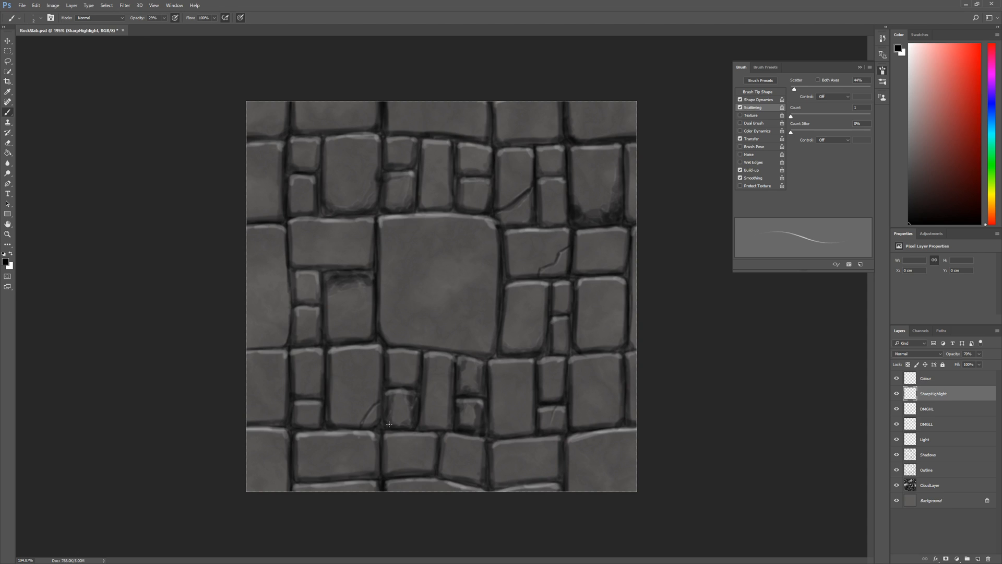
{"action": "left_click", "coordinate": [740, 107]}
{"action": "left_click", "coordinate": [41, 18]}
{"action": "left_click_drag", "start_coordinate": [45, 44], "coordinate": [44, 43]}
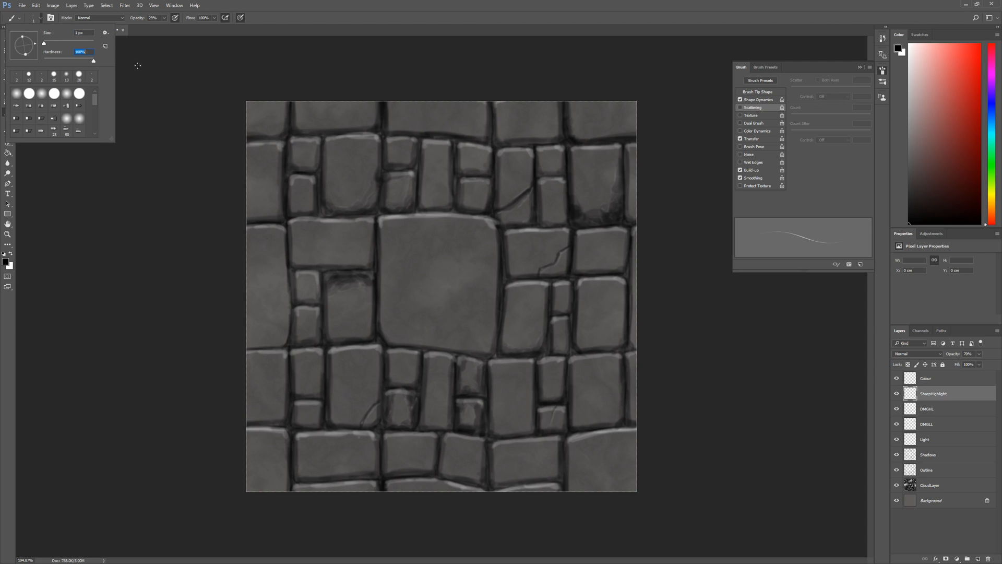
{"action": "left_click", "coordinate": [178, 84]}
{"action": "left_click", "coordinate": [157, 36]}
{"action": "left_click", "coordinate": [151, 17]}
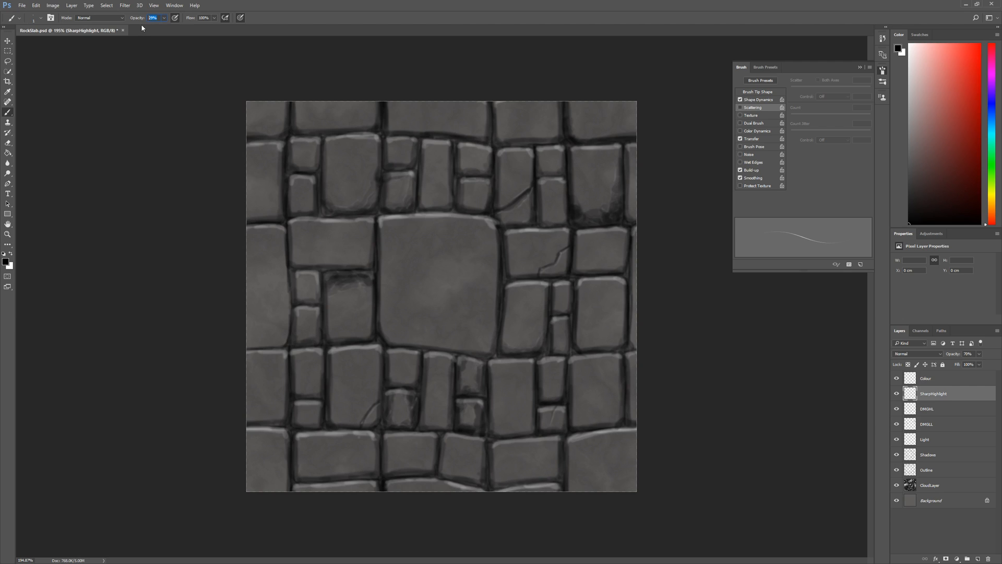
{"action": "type", "text": "50"}
Switch the brush colour to white and paint thin scratch highlights across the large central stone
{"action": "key", "text": "x"}
{"action": "left_click_drag", "start_coordinate": [408, 259], "coordinate": [441, 213]}
{"action": "left_click_drag", "start_coordinate": [406, 226], "coordinate": [408, 233]}
{"action": "left_click_drag", "start_coordinate": [393, 277], "coordinate": [394, 285]}
{"action": "scroll", "coordinate": [446, 236], "scroll_direction": "down", "scroll_amount": 3}
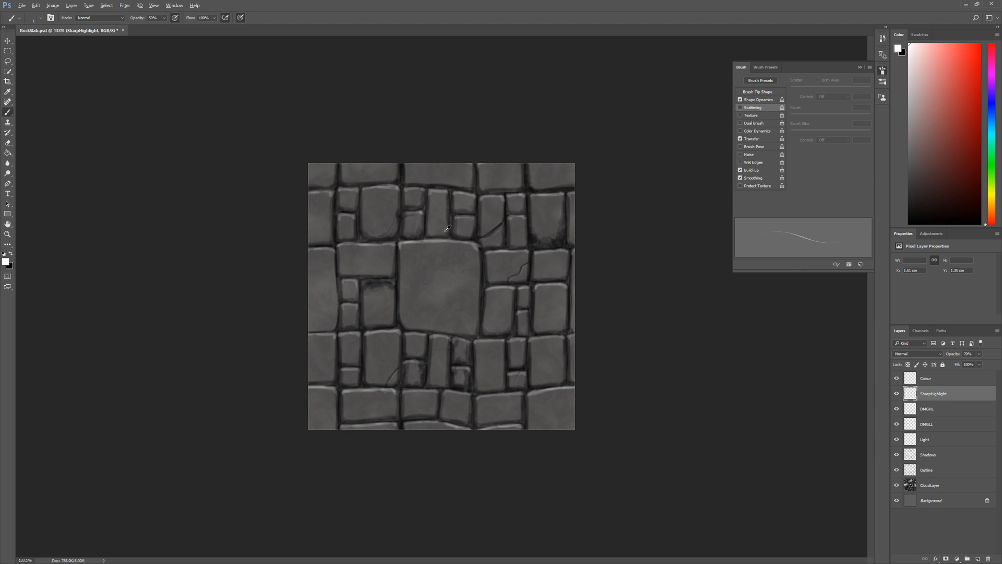
Paint thin white highlights along the edges of the large damaged stone in the texture's upper-right area
{"action": "scroll", "coordinate": [449, 249], "scroll_direction": "up", "scroll_amount": 1}
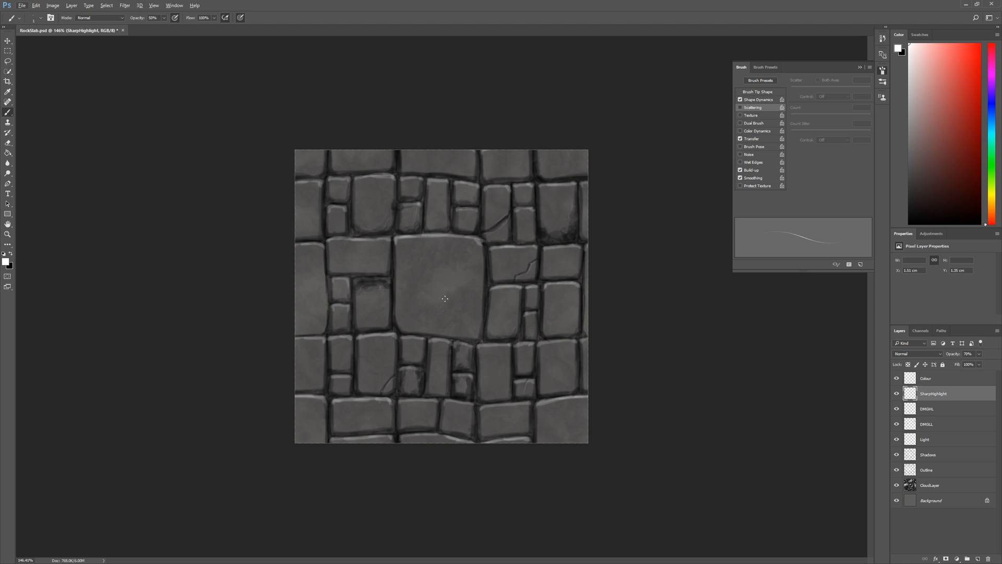
{"action": "scroll", "coordinate": [446, 297], "scroll_direction": "up", "scroll_amount": 2}
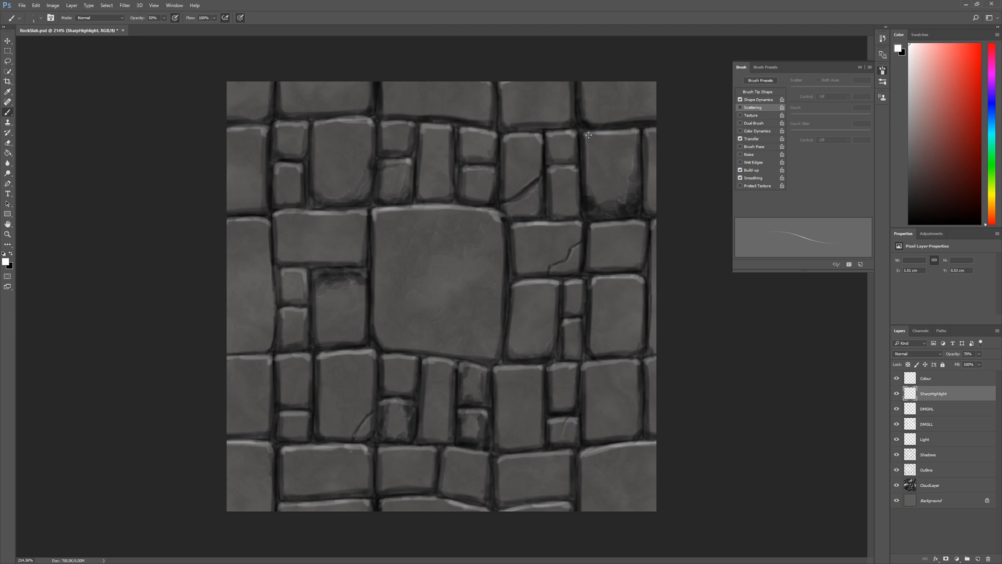
{"action": "left_click_drag", "start_coordinate": [599, 134], "coordinate": [626, 134]}
{"action": "left_click", "coordinate": [636, 135]}
{"action": "scroll", "coordinate": [511, 274], "scroll_direction": "down", "scroll_amount": 3}
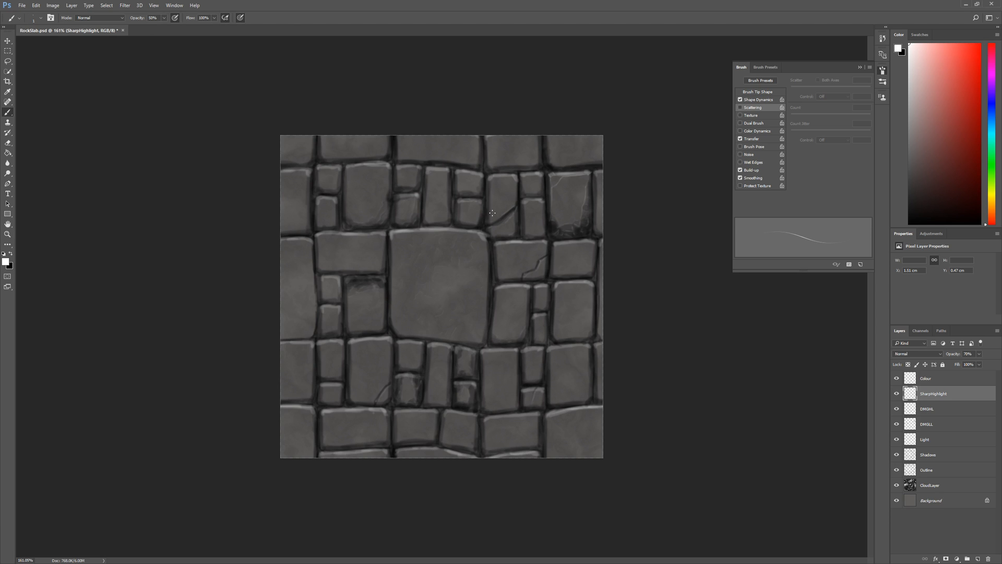
Paint thin white highlights along the edges of the upper stone with the diagonal crack
{"action": "scroll", "coordinate": [545, 162], "scroll_direction": "up", "scroll_amount": 5}
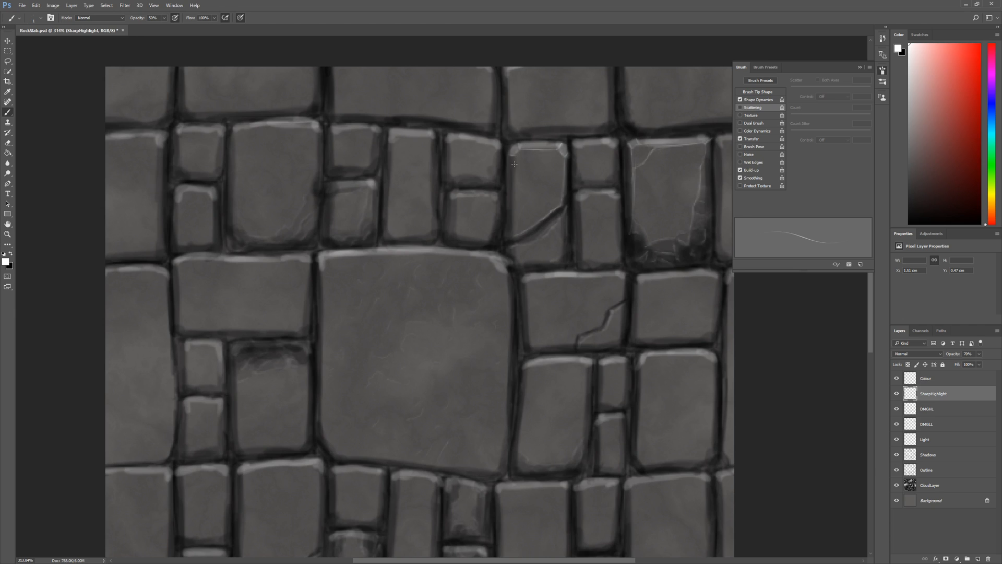
{"action": "left_click_drag", "start_coordinate": [517, 160], "coordinate": [515, 192]}
{"action": "left_click_drag", "start_coordinate": [567, 234], "coordinate": [567, 245]}
{"action": "scroll", "coordinate": [536, 405], "scroll_direction": "down", "scroll_amount": 4}
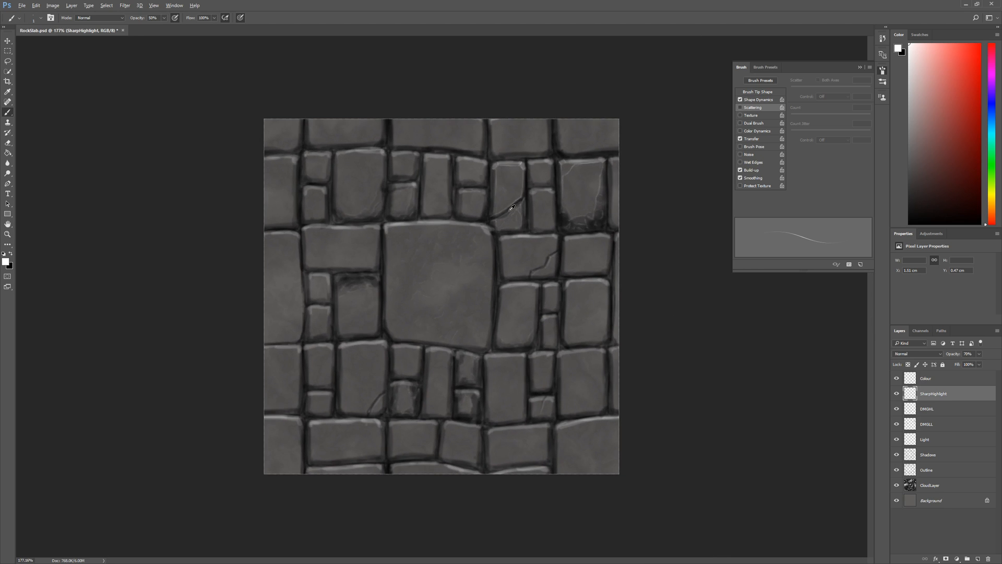
Paint thin white highlights on the stone with the zigzag crack and on the small damaged stones in the lower row
{"action": "scroll", "coordinate": [514, 198], "scroll_direction": "up", "scroll_amount": 1}
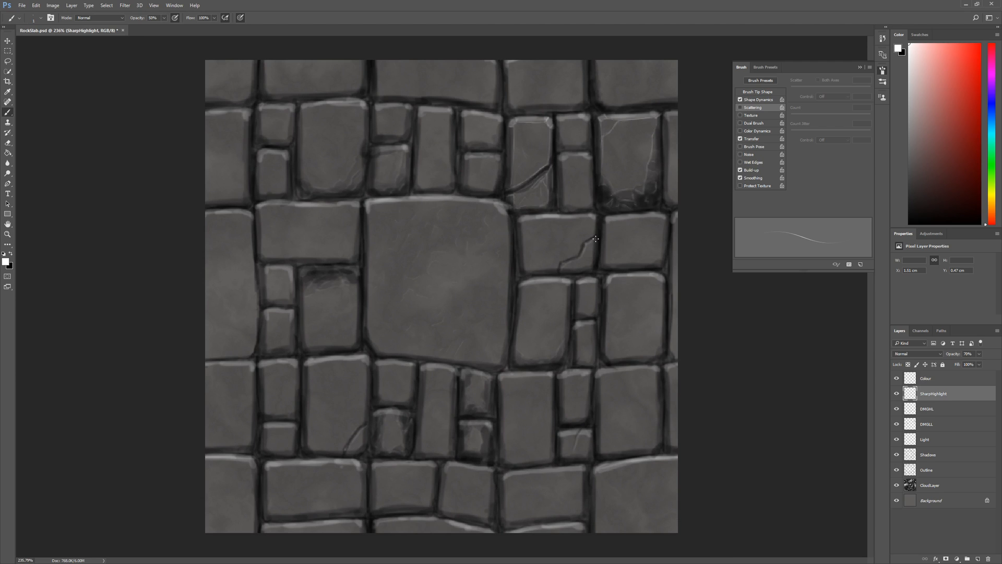
{"action": "left_click_drag", "start_coordinate": [584, 254], "coordinate": [563, 267]}
{"action": "left_click_drag", "start_coordinate": [577, 270], "coordinate": [593, 271]}
{"action": "left_click_drag", "start_coordinate": [562, 219], "coordinate": [551, 219]}
{"action": "mouse_move", "coordinate": [491, 443]}
{"action": "left_mouse_down"}
{"action": "mouse_move", "coordinate": [488, 452]}
{"action": "mouse_move", "coordinate": [491, 445]}
{"action": "left_mouse_up"}
{"action": "scroll", "coordinate": [396, 480], "scroll_direction": "down", "scroll_amount": 2}
{"action": "scroll", "coordinate": [499, 297], "scroll_direction": "up", "scroll_amount": 3}
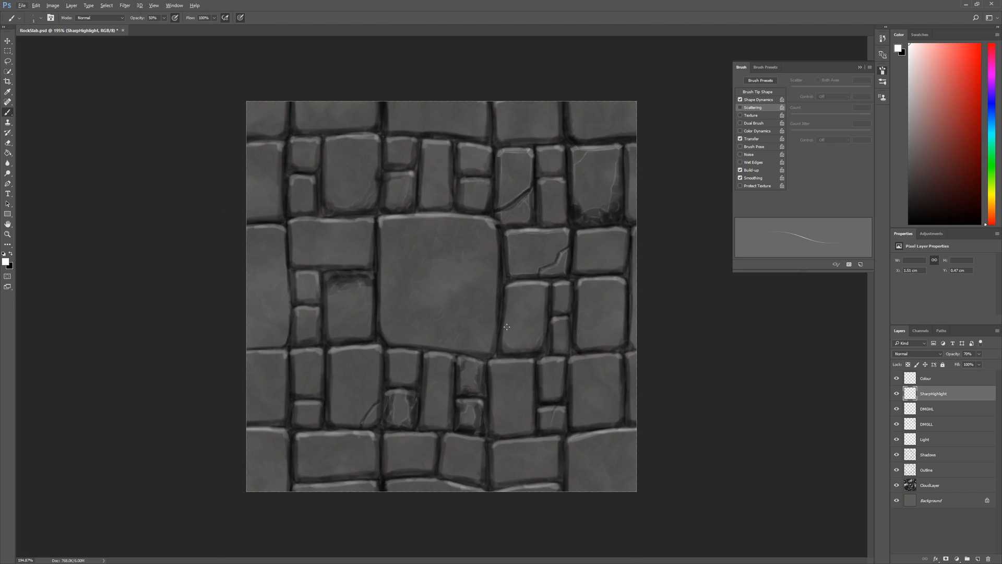
Paint thin white highlights on the dark-topped stone beside the central slab and on the small stone next to it
{"action": "scroll", "coordinate": [500, 297], "scroll_direction": "down", "scroll_amount": 2}
{"action": "scroll", "coordinate": [488, 297], "scroll_direction": "up", "scroll_amount": 1}
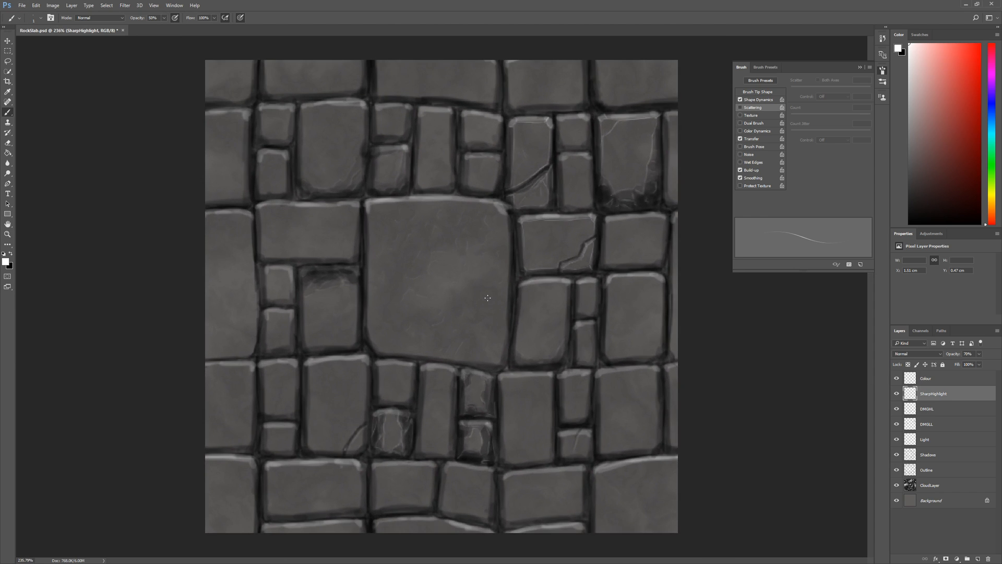
{"action": "left_click_drag", "start_coordinate": [307, 297], "coordinate": [347, 284]}
{"action": "left_click_drag", "start_coordinate": [302, 275], "coordinate": [302, 271]}
{"action": "left_click_drag", "start_coordinate": [272, 266], "coordinate": [266, 280]}
{"action": "scroll", "coordinate": [205, 266], "scroll_direction": "down", "scroll_amount": 4}
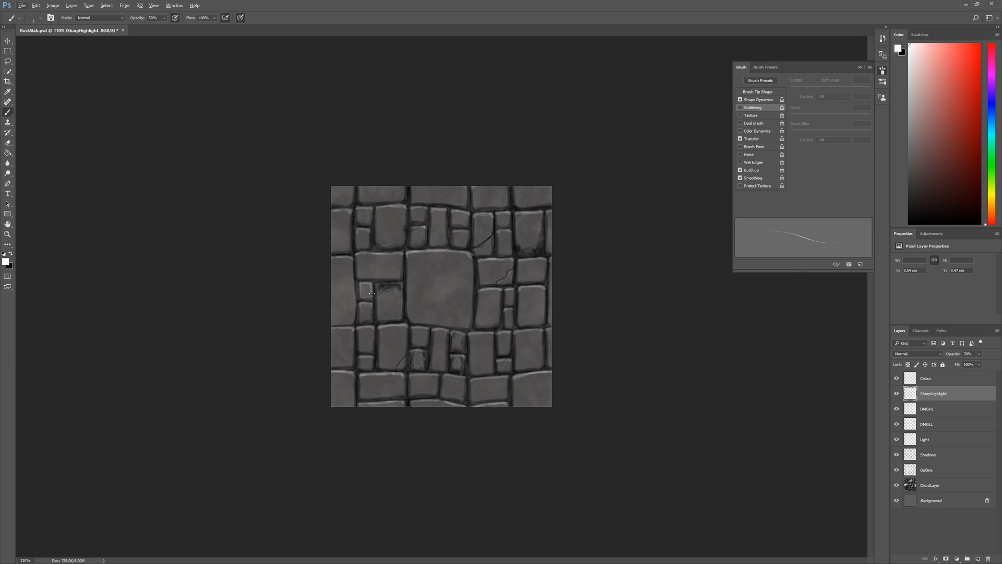
Paint thin white edge highlights on the stone below the zigzag-cracked one and on the small cracked stone in the lower row
{"action": "scroll", "coordinate": [562, 289], "scroll_direction": "up", "scroll_amount": 5}
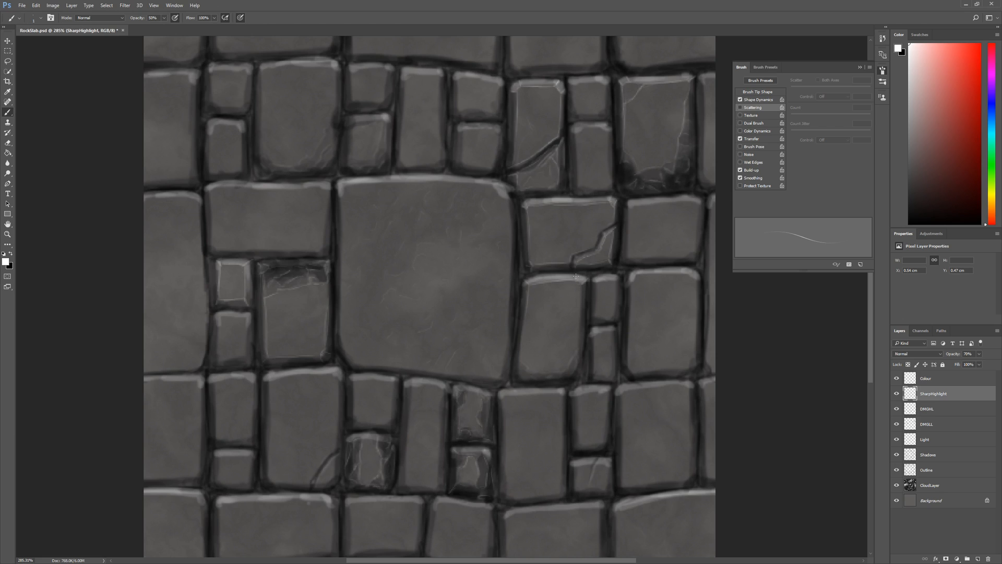
{"action": "left_click_drag", "start_coordinate": [581, 309], "coordinate": [563, 372]}
{"action": "left_click_drag", "start_coordinate": [574, 373], "coordinate": [581, 370]}
{"action": "left_click_drag", "start_coordinate": [607, 467], "coordinate": [604, 488]}
{"action": "left_click_drag", "start_coordinate": [590, 489], "coordinate": [574, 496]}
{"action": "scroll", "coordinate": [270, 354], "scroll_direction": "down", "scroll_amount": 3}
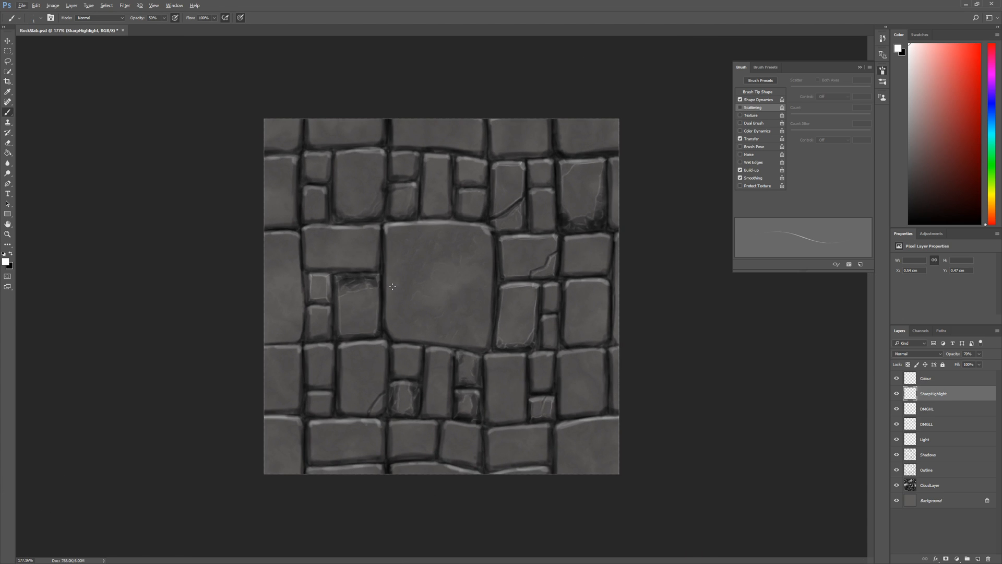
Make the Colour layer active and set the foreground colour to blue (2400ff)
{"action": "left_click", "coordinate": [936, 381]}
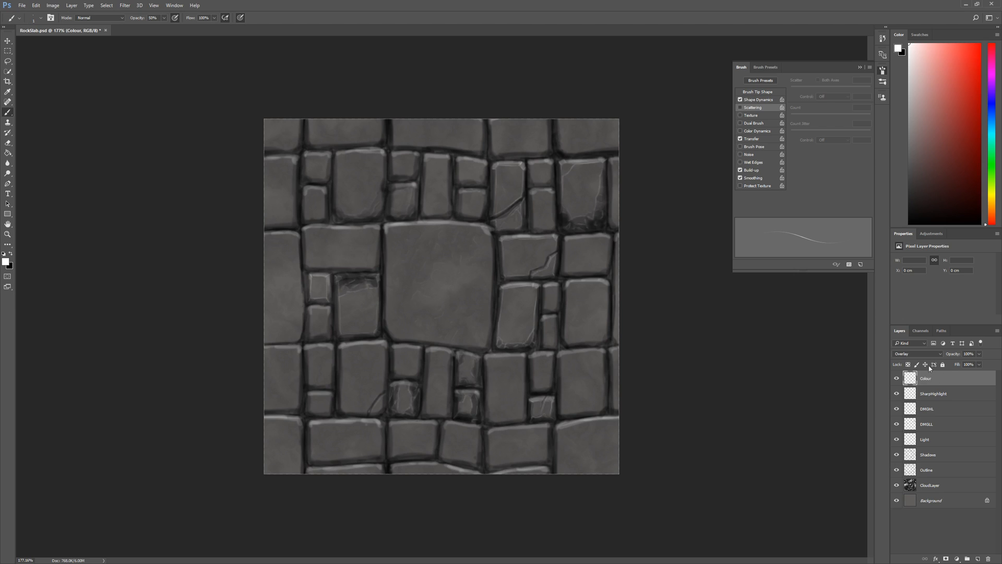
{"action": "left_click", "coordinate": [930, 486]}
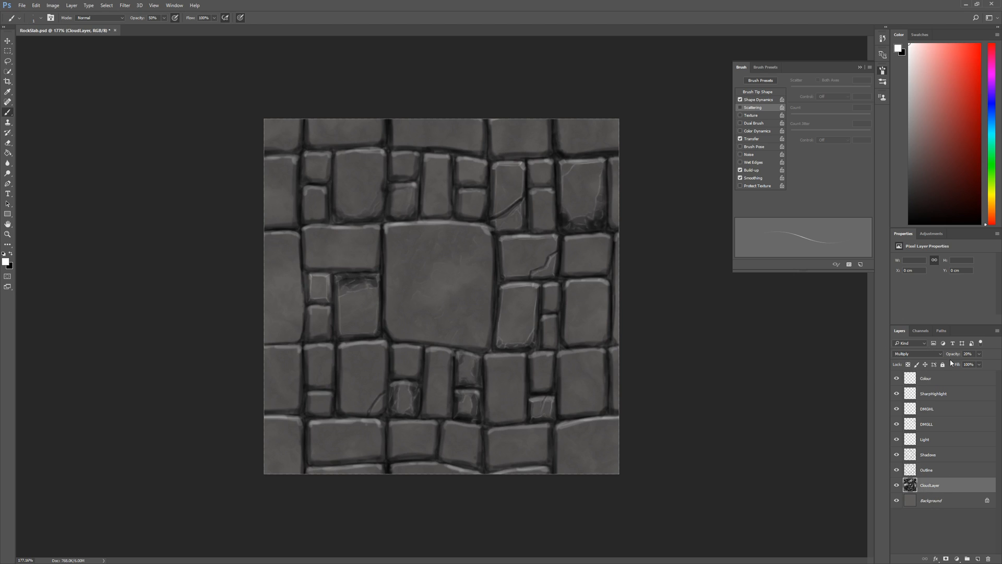
{"action": "left_click", "coordinate": [931, 379]}
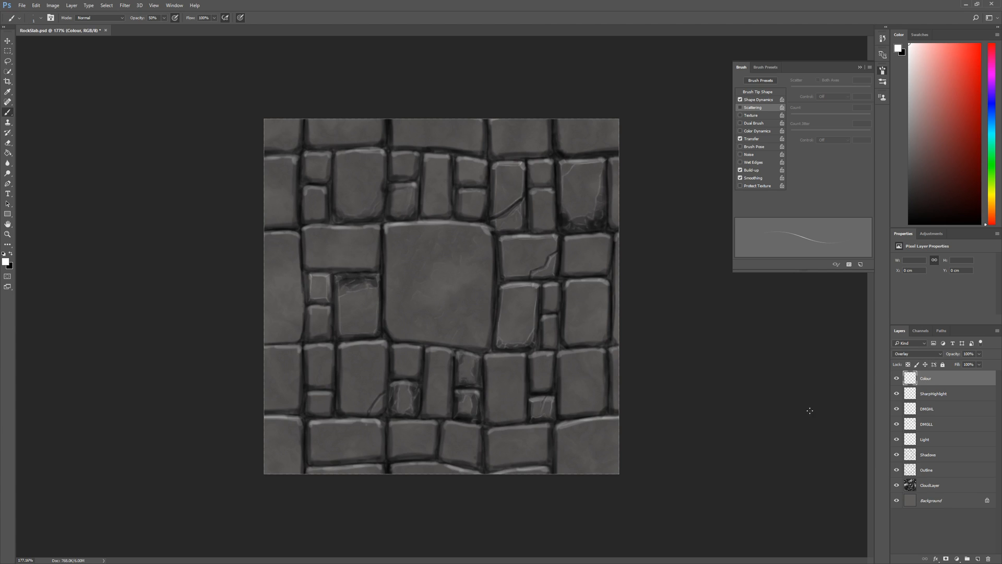
{"action": "left_click", "coordinate": [7, 262]}
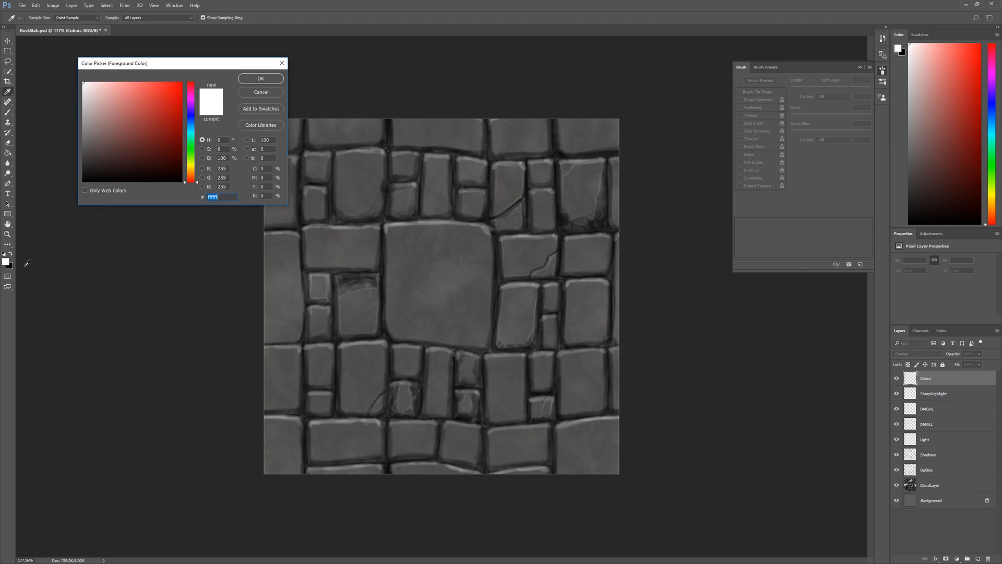
{"action": "left_click", "coordinate": [149, 112]}
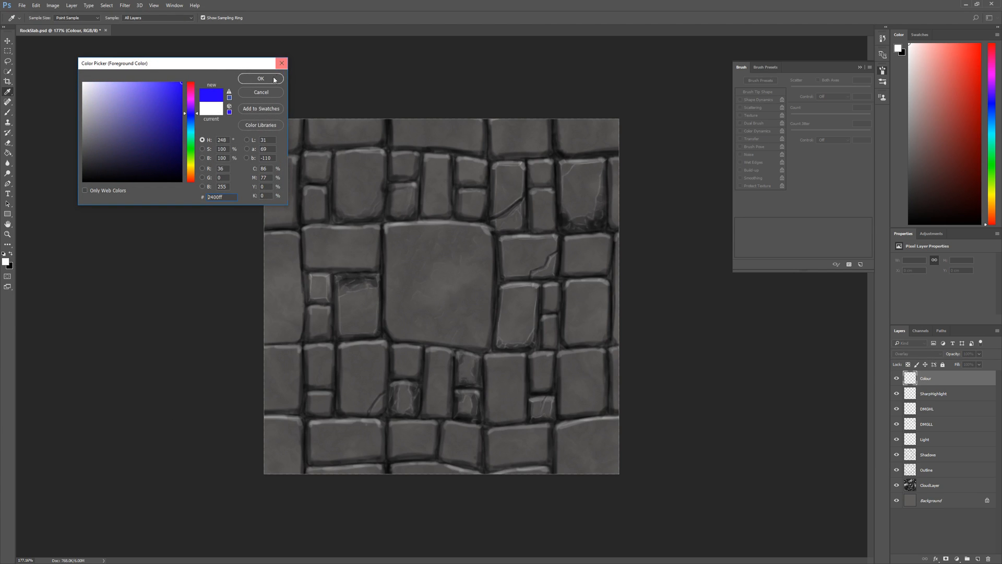
{"action": "left_click", "coordinate": [260, 78]}
Paint the large central slab blue with a brush of about 25 px and lower the Colour layer's opacity to about 60%
{"action": "left_click", "coordinate": [41, 17]}
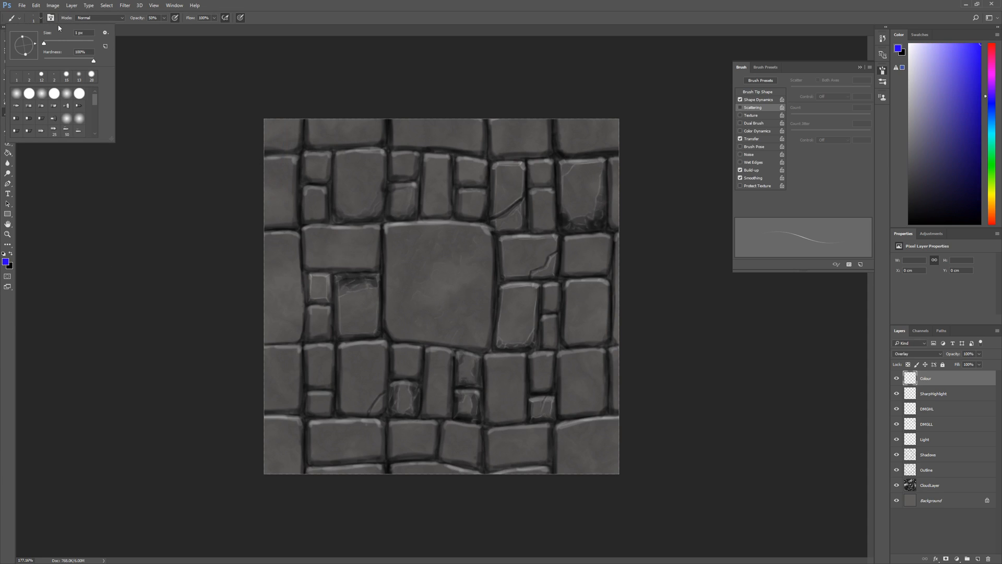
{"action": "left_click_drag", "start_coordinate": [51, 45], "coordinate": [50, 45]}
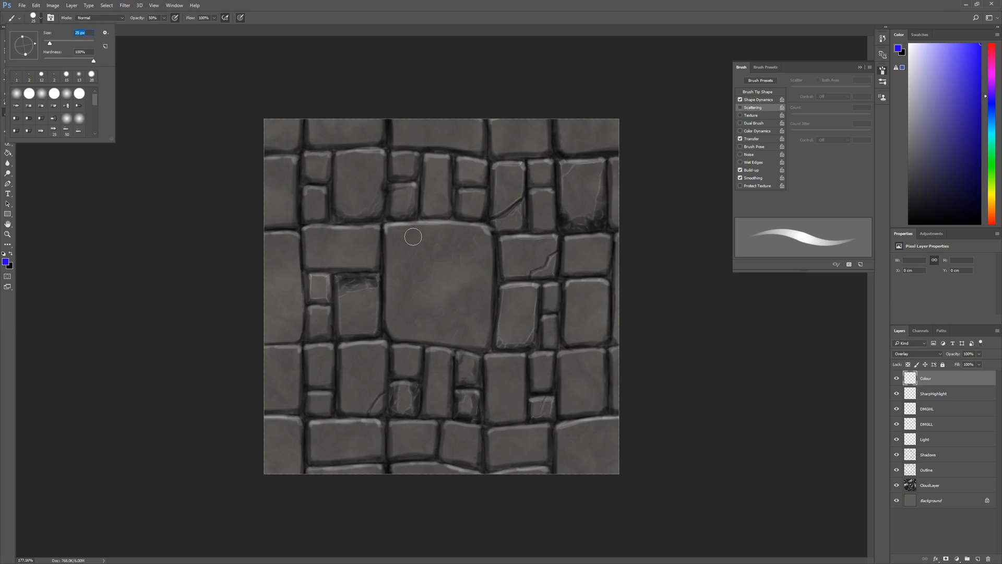
{"action": "left_click", "coordinate": [420, 233]}
{"action": "mouse_move", "coordinate": [397, 228]}
{"action": "left_mouse_down"}
{"action": "mouse_move", "coordinate": [391, 252]}
{"action": "mouse_move", "coordinate": [393, 332]}
{"action": "mouse_move", "coordinate": [476, 347]}
{"action": "mouse_move", "coordinate": [489, 291]}
{"action": "mouse_move", "coordinate": [485, 234]}
{"action": "mouse_move", "coordinate": [475, 218]}
{"action": "mouse_move", "coordinate": [478, 229]}
{"action": "mouse_move", "coordinate": [390, 231]}
{"action": "mouse_move", "coordinate": [402, 267]}
{"action": "mouse_move", "coordinate": [406, 228]}
{"action": "mouse_move", "coordinate": [404, 319]}
{"action": "mouse_move", "coordinate": [407, 289]}
{"action": "mouse_move", "coordinate": [421, 331]}
{"action": "mouse_move", "coordinate": [432, 279]}
{"action": "mouse_move", "coordinate": [446, 334]}
{"action": "mouse_move", "coordinate": [458, 307]}
{"action": "mouse_move", "coordinate": [473, 324]}
{"action": "mouse_move", "coordinate": [480, 293]}
{"action": "mouse_move", "coordinate": [462, 269]}
{"action": "mouse_move", "coordinate": [470, 241]}
{"action": "mouse_move", "coordinate": [439, 290]}
{"action": "mouse_move", "coordinate": [444, 260]}
{"action": "mouse_move", "coordinate": [414, 279]}
{"action": "mouse_move", "coordinate": [435, 256]}
{"action": "left_mouse_up"}
{"action": "left_click", "coordinate": [979, 354]}
{"action": "mouse_move", "coordinate": [964, 365]}
{"action": "left_mouse_down"}
{"action": "mouse_move", "coordinate": [953, 365]}
{"action": "mouse_move", "coordinate": [965, 364]}
{"action": "left_mouse_up"}
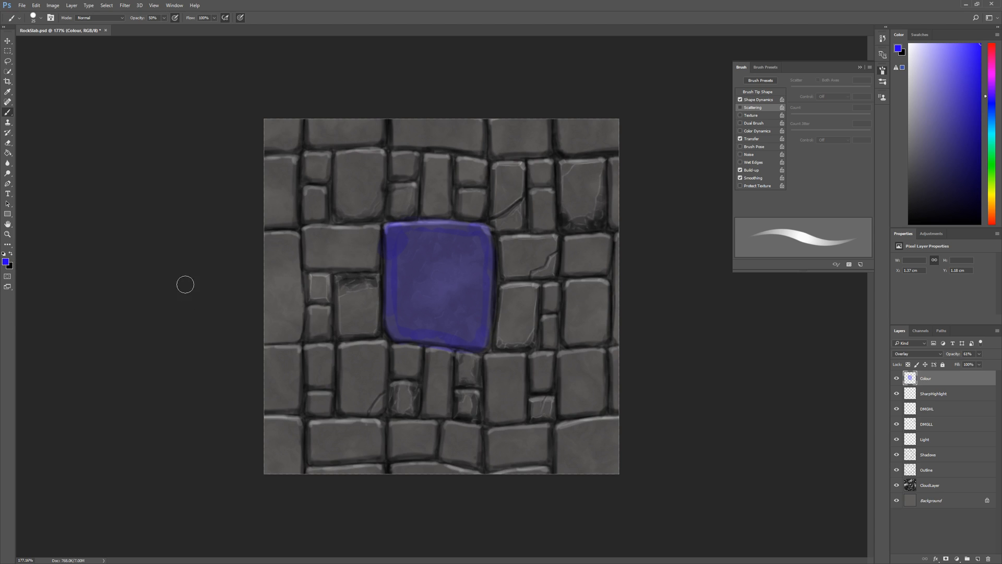
Set the foreground colour to red (ff0000) and paint the diagonally cracked stone's upper part and the small stone beside it
{"action": "left_click", "coordinate": [5, 262]}
{"action": "left_click_drag", "start_coordinate": [191, 113], "coordinate": [197, 75]}
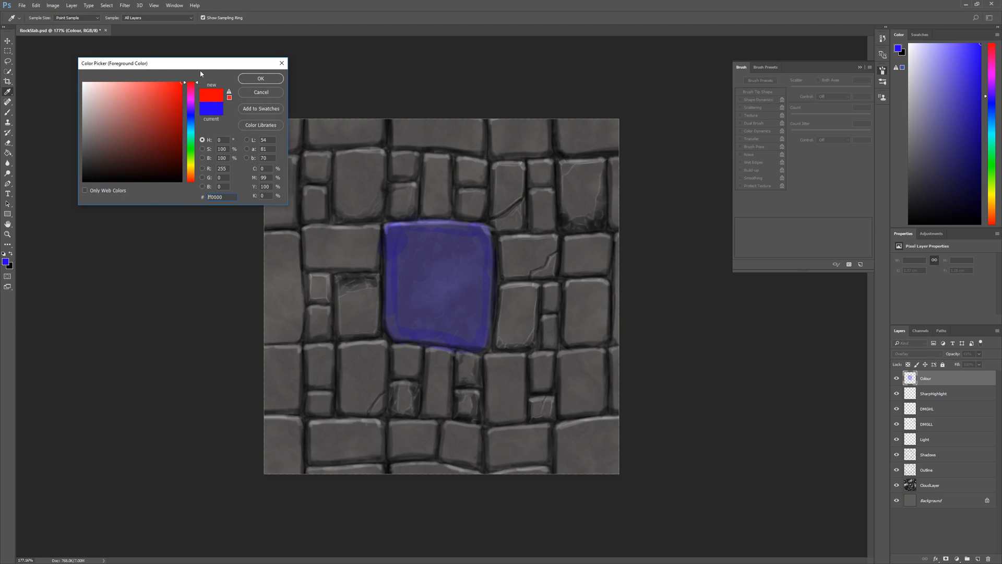
{"action": "left_click", "coordinate": [261, 78]}
{"action": "mouse_move", "coordinate": [538, 207]}
{"action": "left_mouse_down"}
{"action": "mouse_move", "coordinate": [537, 222]}
{"action": "mouse_move", "coordinate": [545, 197]}
{"action": "mouse_move", "coordinate": [544, 213]}
{"action": "left_mouse_up"}
{"action": "mouse_move", "coordinate": [516, 163]}
{"action": "left_mouse_down"}
{"action": "mouse_move", "coordinate": [505, 198]}
{"action": "mouse_move", "coordinate": [502, 170]}
{"action": "mouse_move", "coordinate": [498, 206]}
{"action": "mouse_move", "coordinate": [514, 163]}
{"action": "left_mouse_up"}
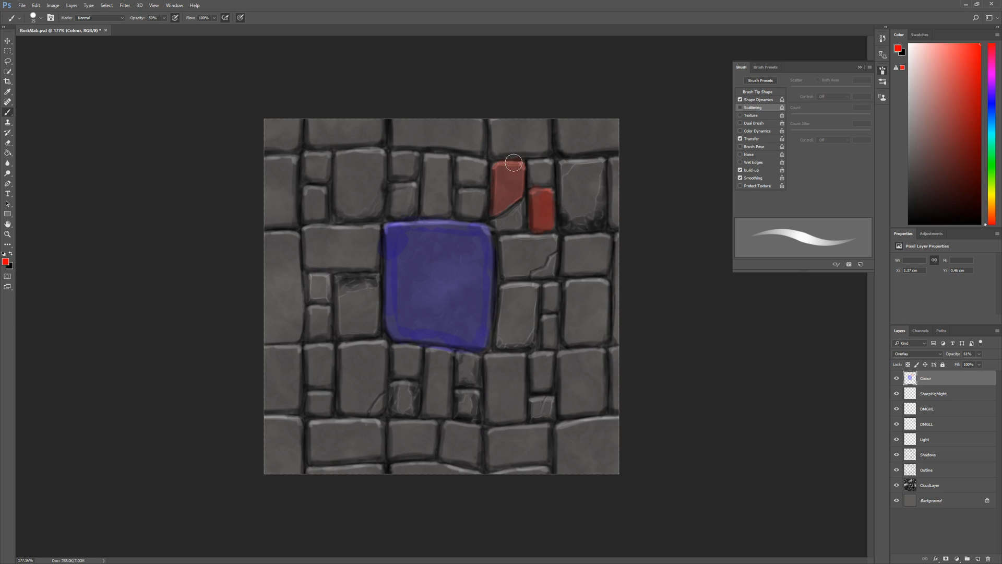